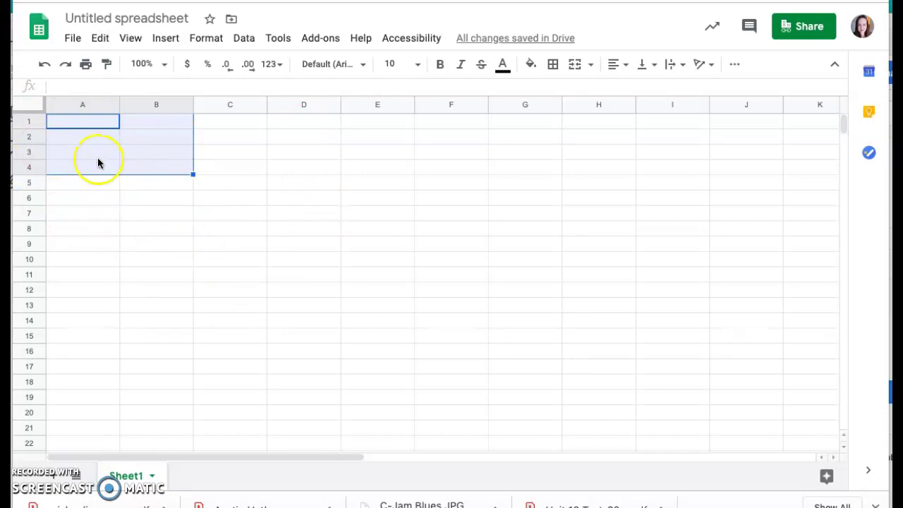
Enter the heading 'Type of garbage' in cell A1
{"action": "left_click", "coordinate": [92, 126]}
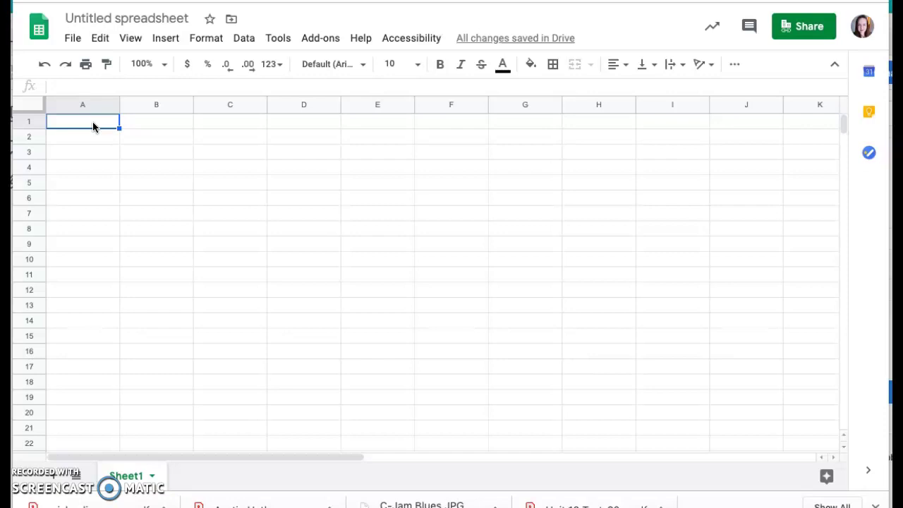
{"action": "type", "text": "T"}
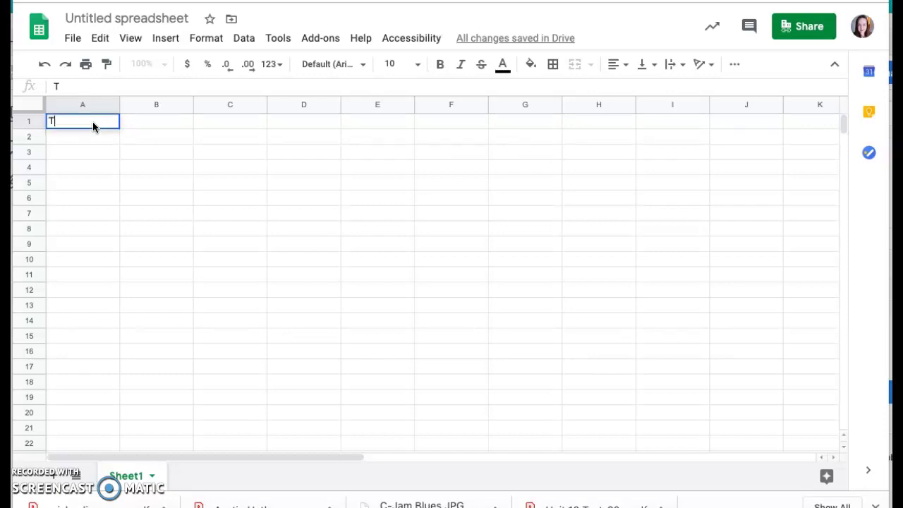
{"action": "type", "text": "ype of garbage"}
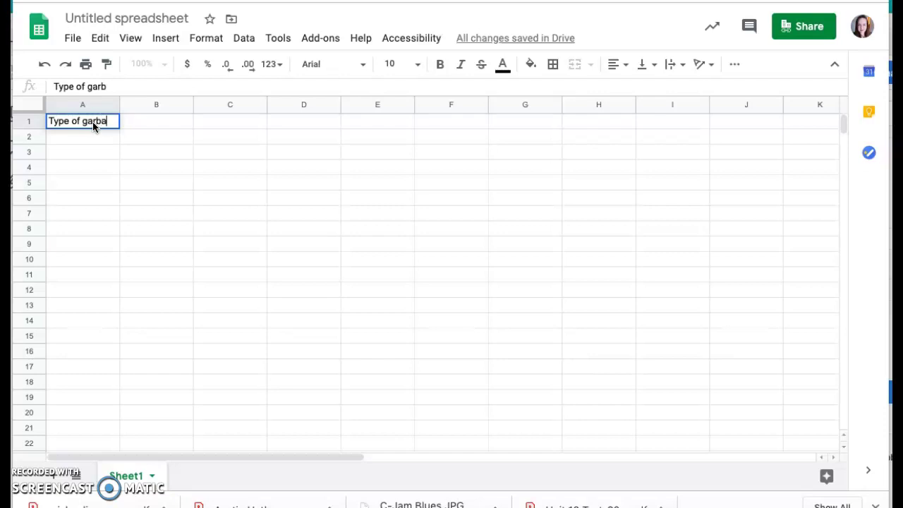
{"action": "key", "text": "Return"}
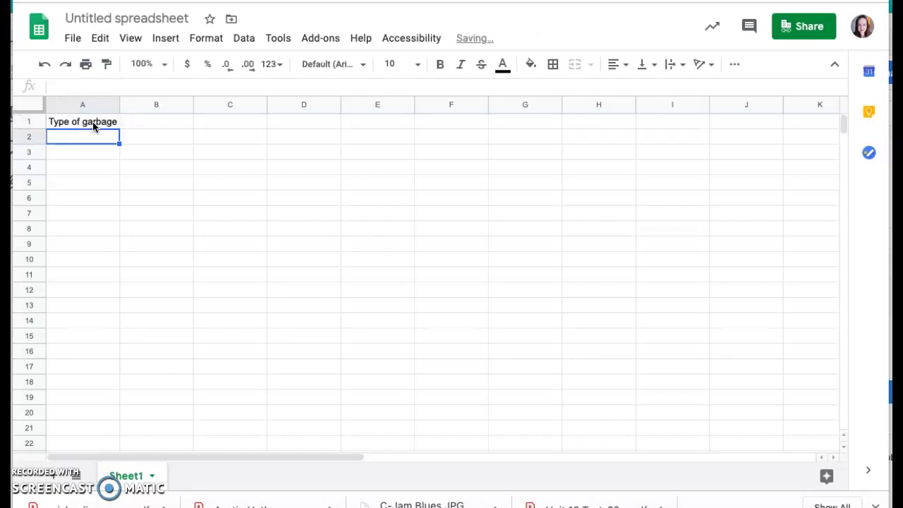
List garbage types A, B and C below it and put 'Percent of consumers' in B1
{"action": "type", "text": "A"}
{"action": "key", "text": "Return"}
{"action": "type", "text": "B"}
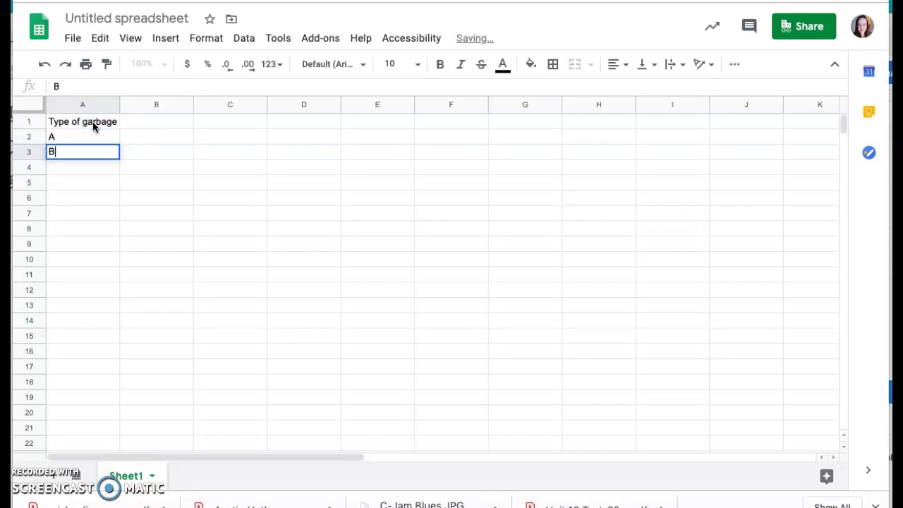
{"action": "key", "text": "Return"}
{"action": "type", "text": "C"}
{"action": "key", "text": "Tab"}
{"action": "key", "text": "Up"}
{"action": "key", "text": "Up"}
{"action": "key", "text": "Up"}
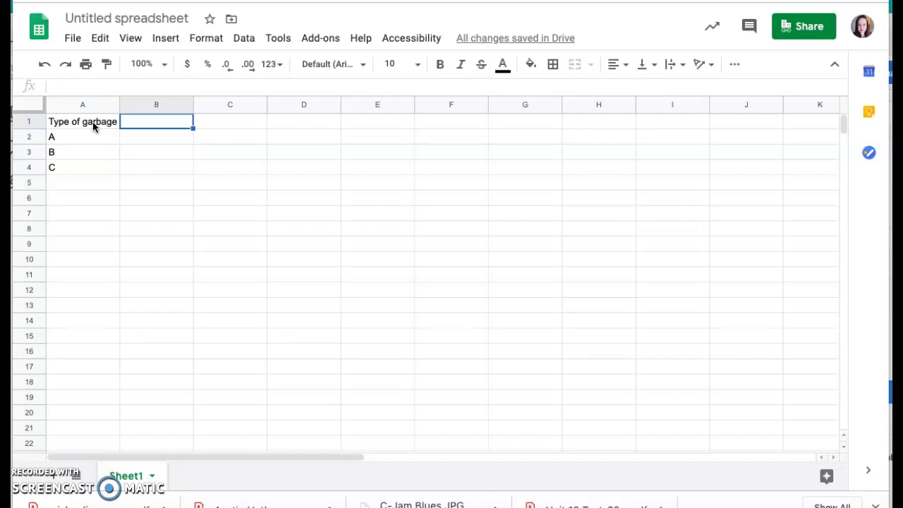
{"action": "type", "text": "Percent "}
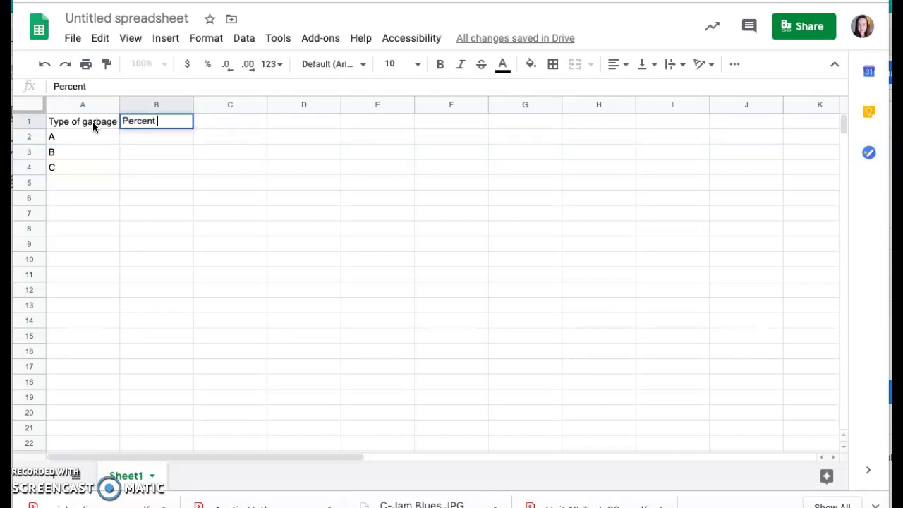
{"action": "type", "text": "of consumers"}
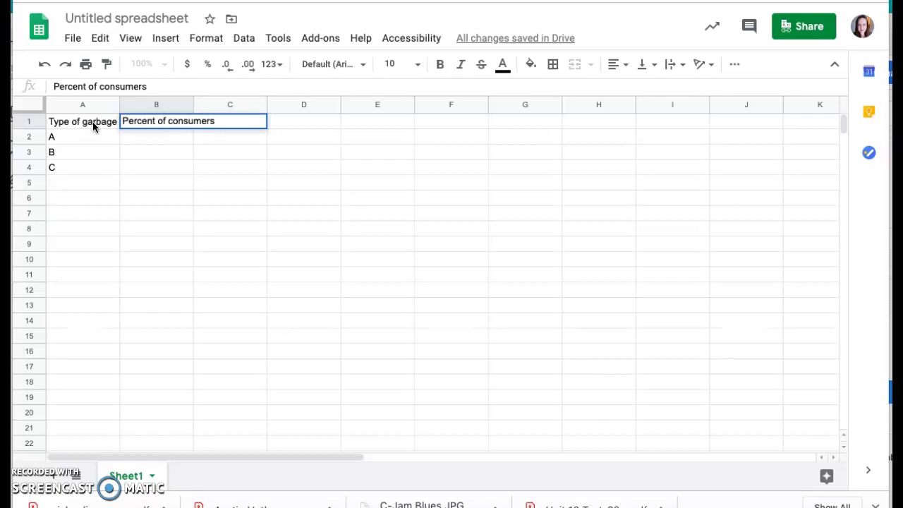
{"action": "key", "text": "Return"}
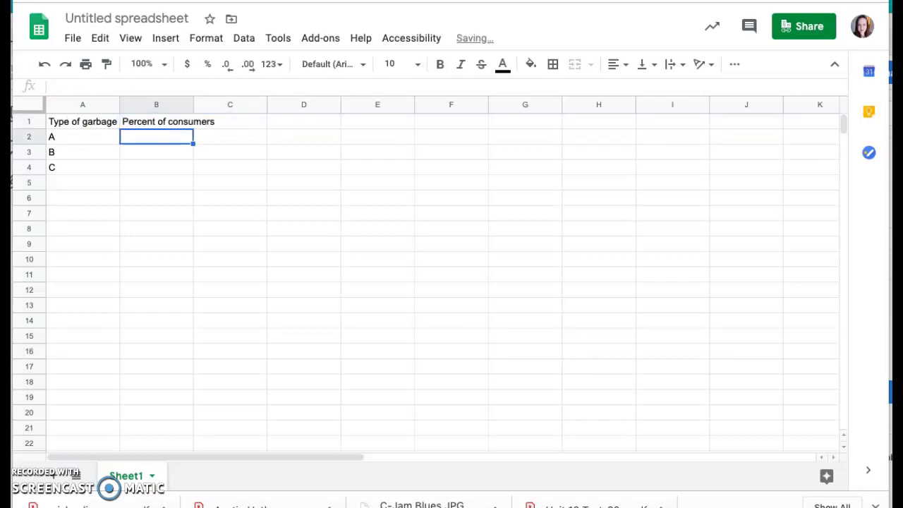
Widen columns A and B, then enter 33, 32 and 35 in B2:B4
{"action": "left_click_drag", "start_coordinate": [120, 105], "coordinate": [137, 104]}
{"action": "left_click_drag", "start_coordinate": [210, 104], "coordinate": [238, 102]}
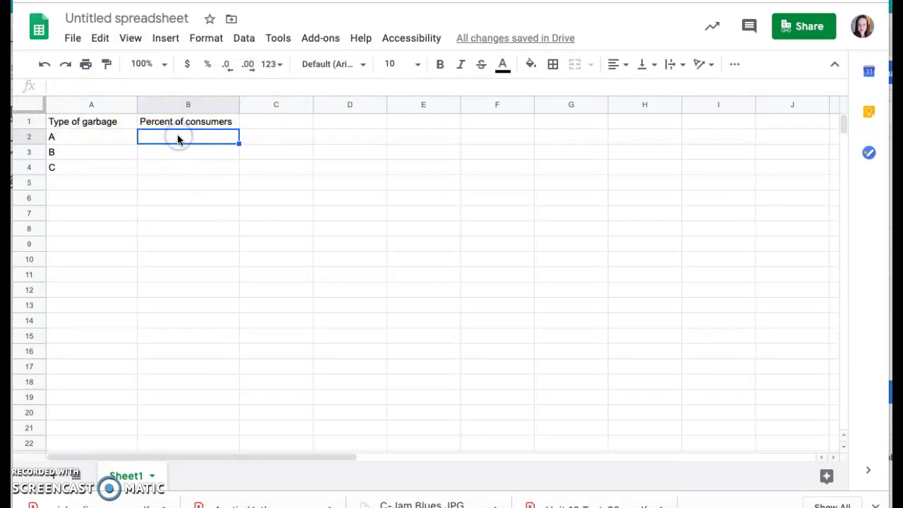
{"action": "type", "text": "33"}
{"action": "key", "text": "Return"}
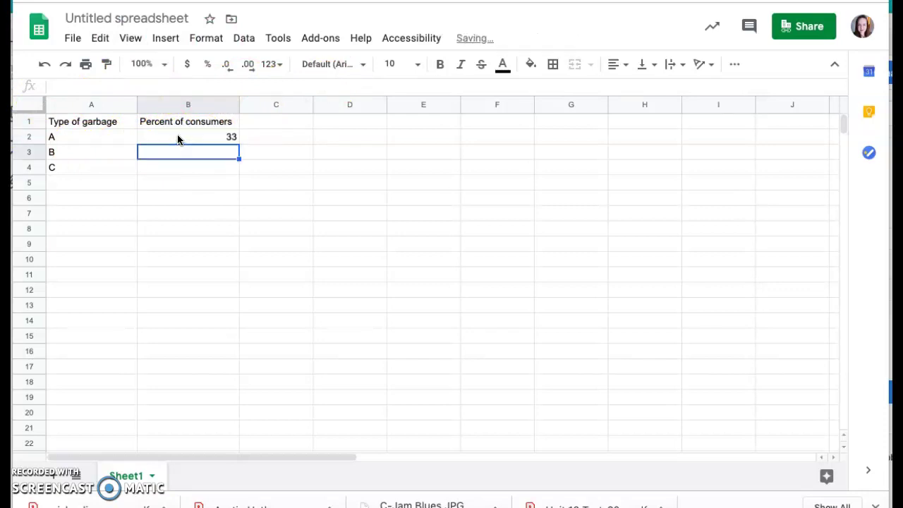
{"action": "type", "text": "32"}
{"action": "key", "text": "Return"}
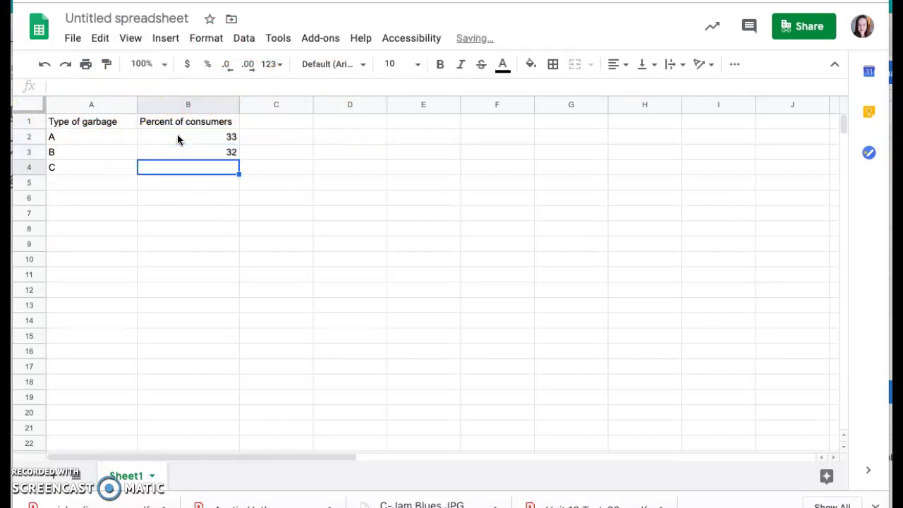
{"action": "type", "text": "35"}
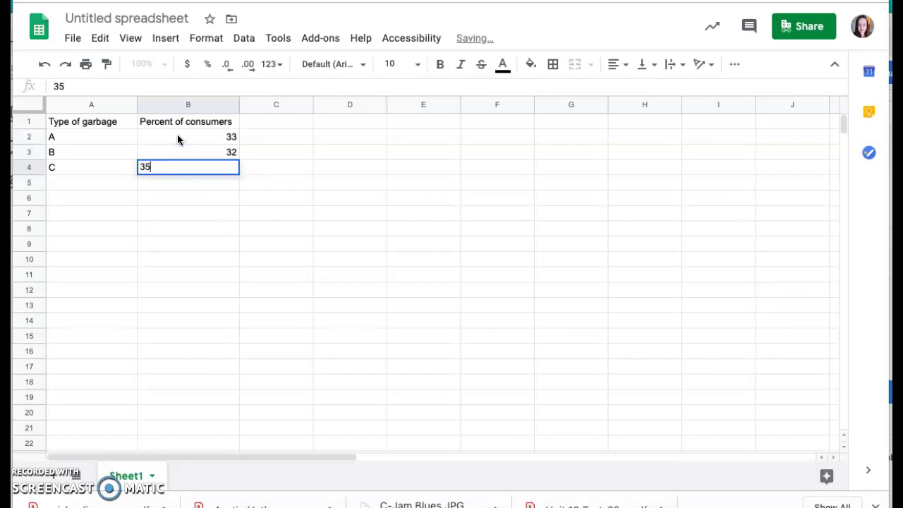
{"action": "key", "text": "Return"}
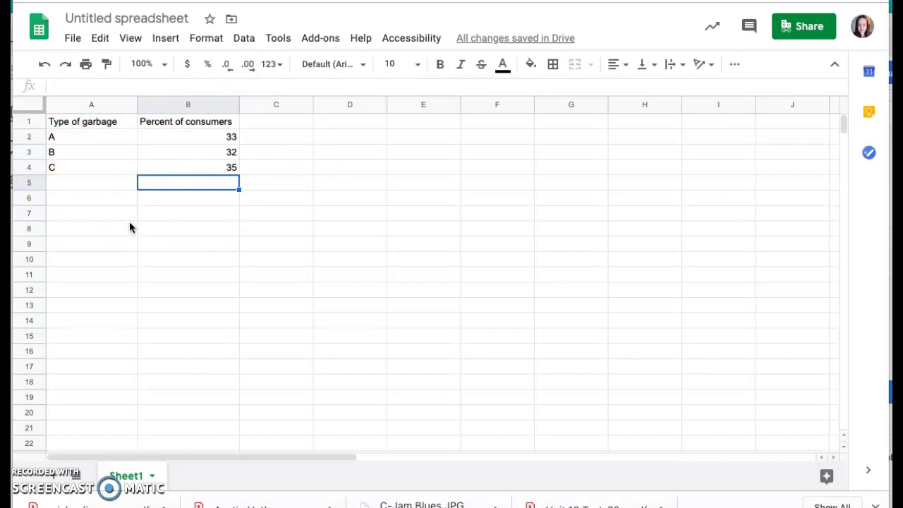
Select the table data and insert a first chart from it
{"action": "left_click", "coordinate": [86, 123]}
{"action": "left_click", "coordinate": [146, 122]}
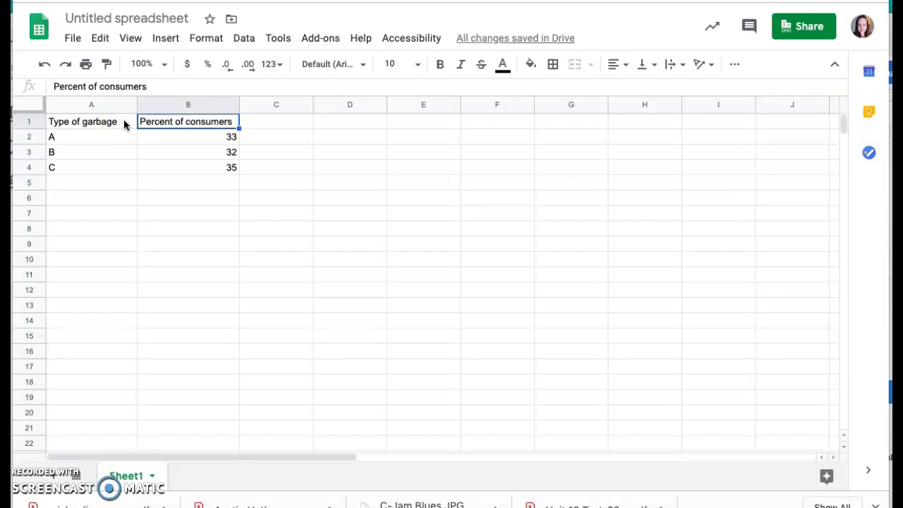
{"action": "left_click_drag", "start_coordinate": [116, 125], "coordinate": [150, 171]}
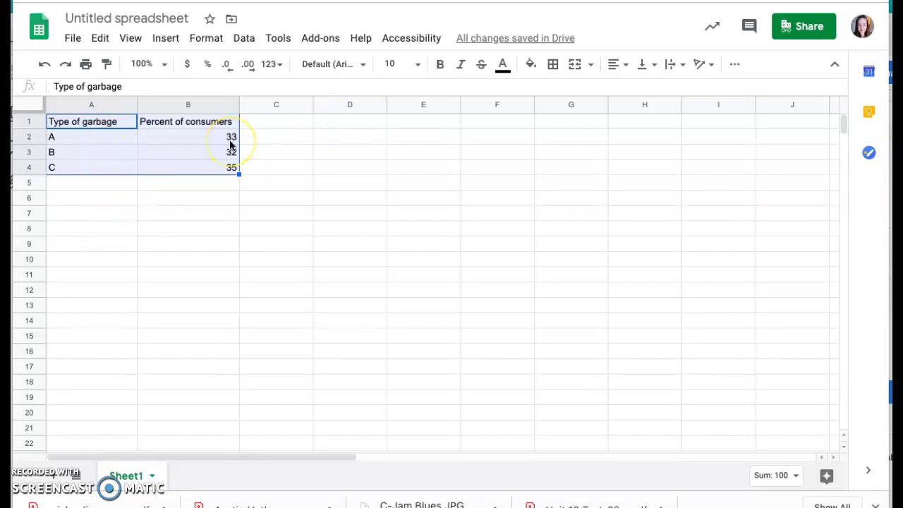
{"action": "left_click", "coordinate": [168, 40]}
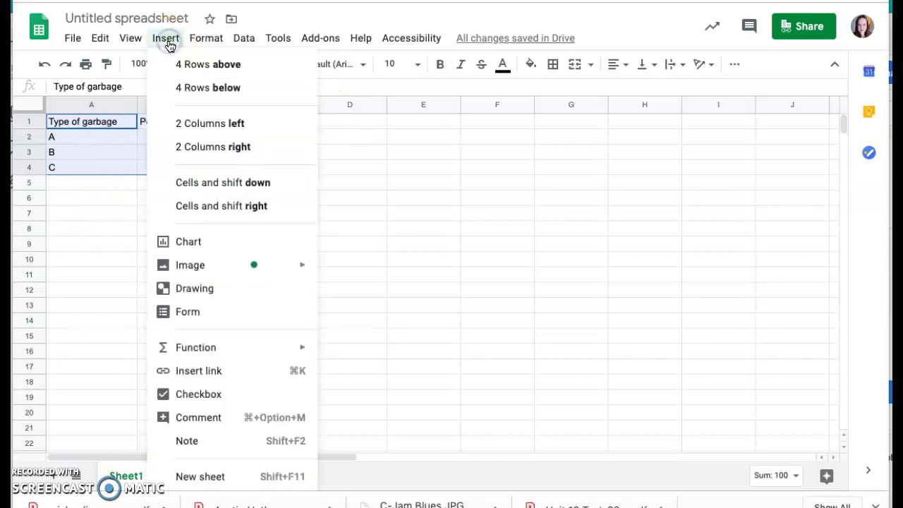
{"action": "left_click", "coordinate": [187, 244]}
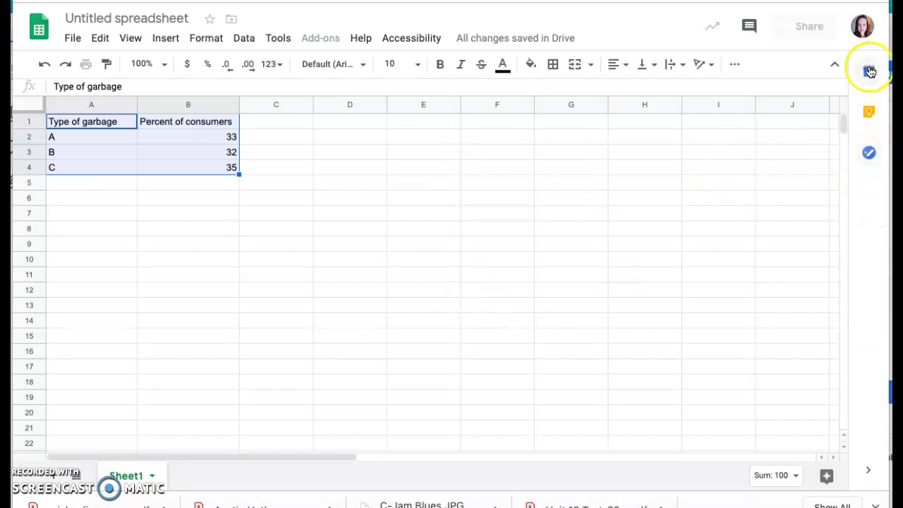
Reselect the full range A1:B4 and insert the chart again, producing a pie chart
{"action": "left_click", "coordinate": [258, 261]}
{"action": "left_click", "coordinate": [106, 120]}
{"action": "left_click_drag", "start_coordinate": [107, 116], "coordinate": [160, 167]}
{"action": "left_click", "coordinate": [164, 40]}
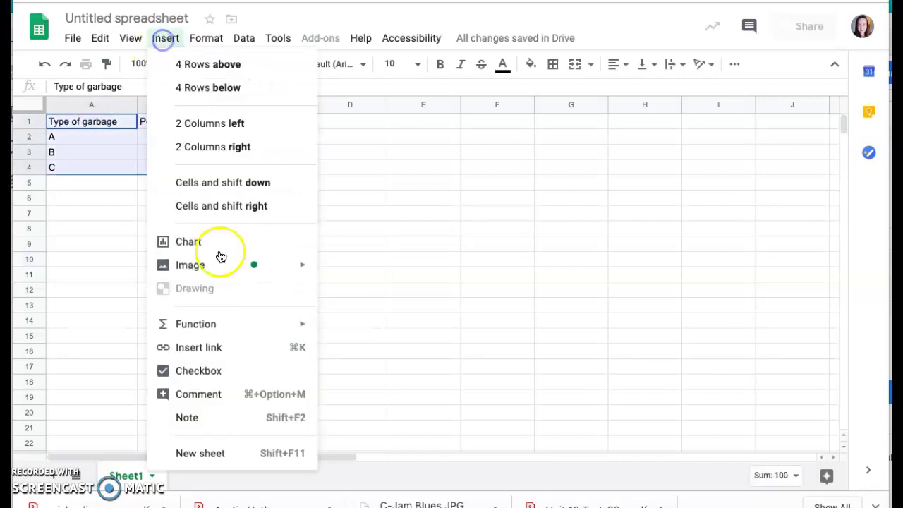
{"action": "left_click", "coordinate": [202, 243]}
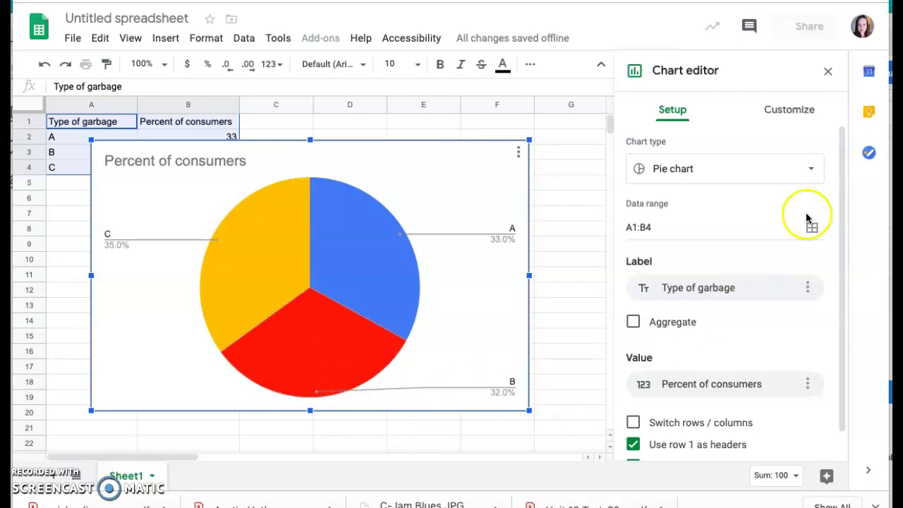
Switch the pie chart to a column chart, briefly trying a bar chart before returning to columns
{"action": "left_click", "coordinate": [811, 172]}
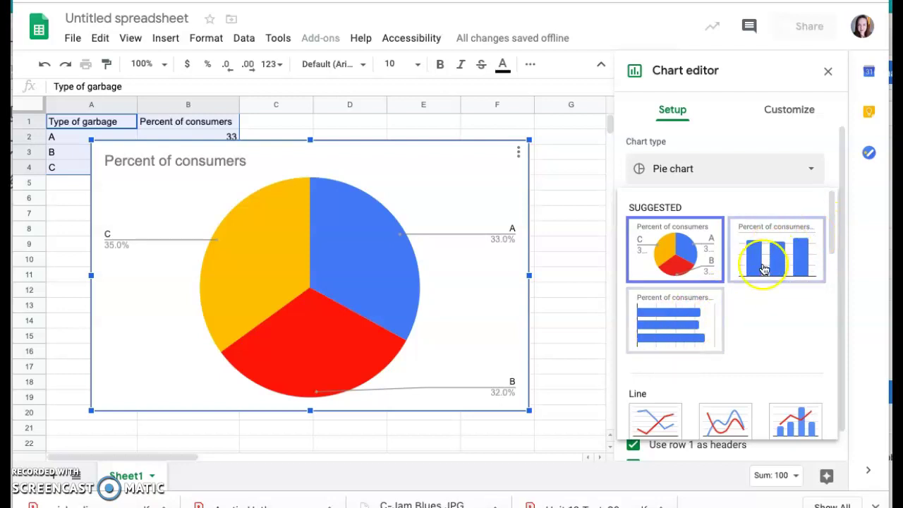
{"action": "left_click", "coordinate": [763, 266]}
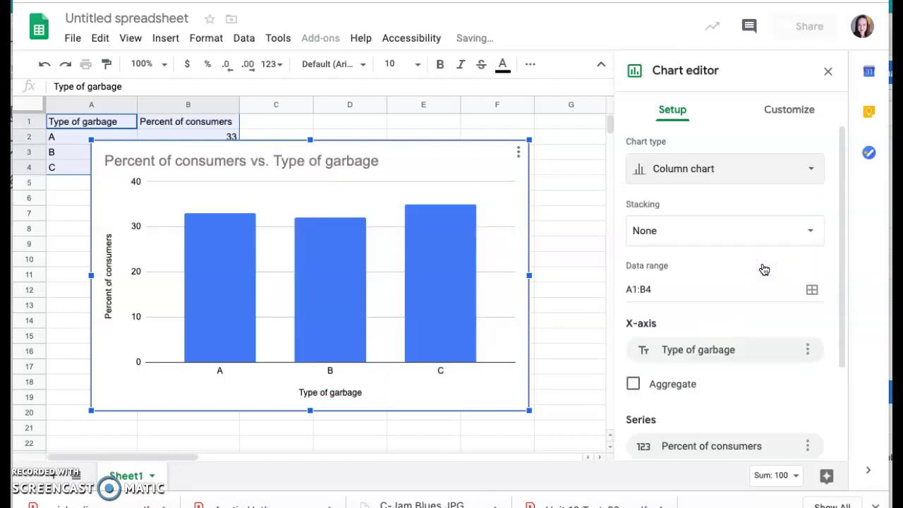
{"action": "left_click", "coordinate": [469, 368]}
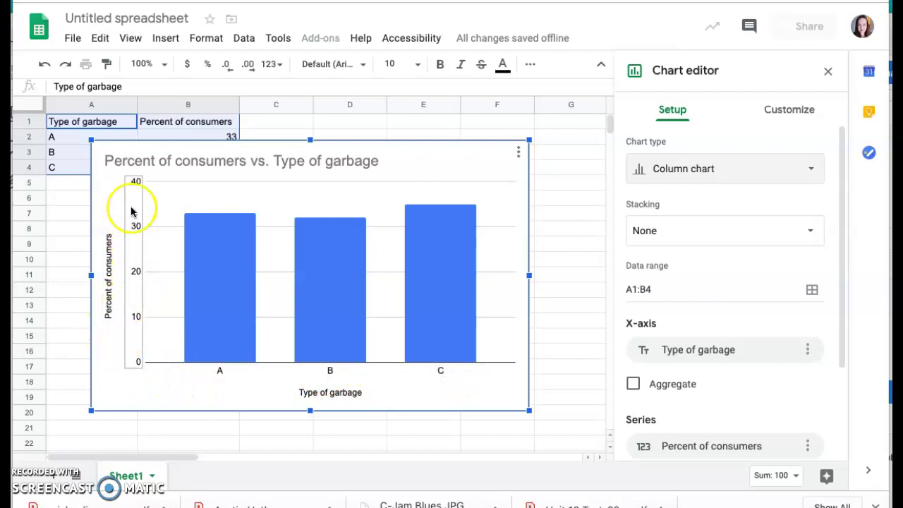
{"action": "left_click", "coordinate": [750, 175]}
{"action": "left_click", "coordinate": [670, 328]}
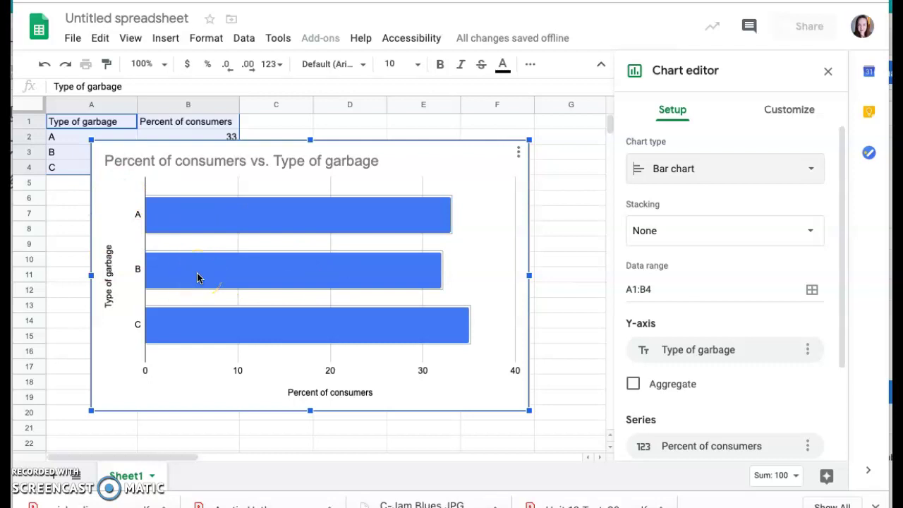
{"action": "left_click", "coordinate": [783, 164]}
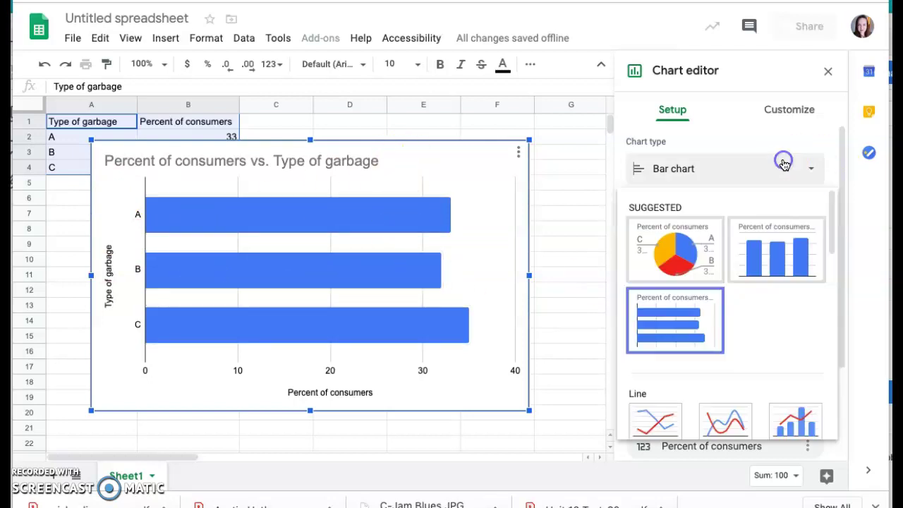
{"action": "left_click", "coordinate": [781, 251]}
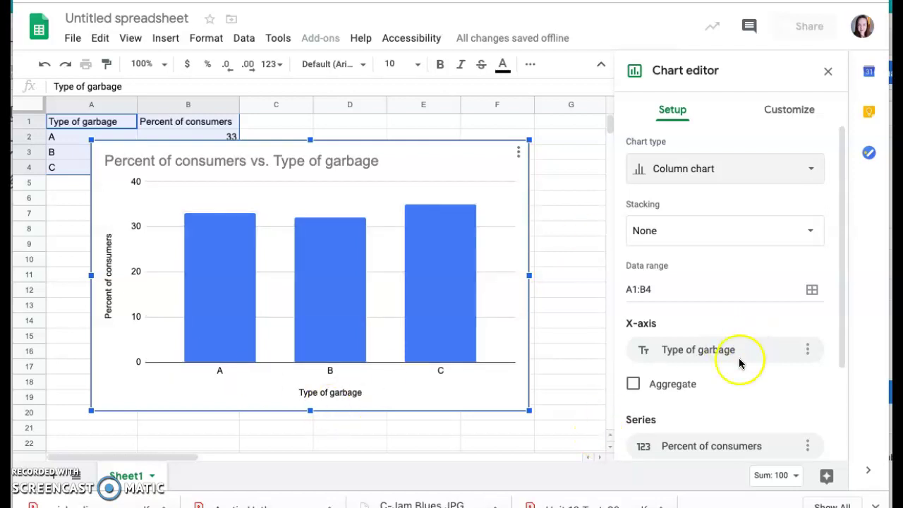
Go to the chart editor's Customize options and expand, then collapse, Chart style
{"action": "scroll", "coordinate": [732, 389], "scroll_direction": "down", "scroll_amount": 2}
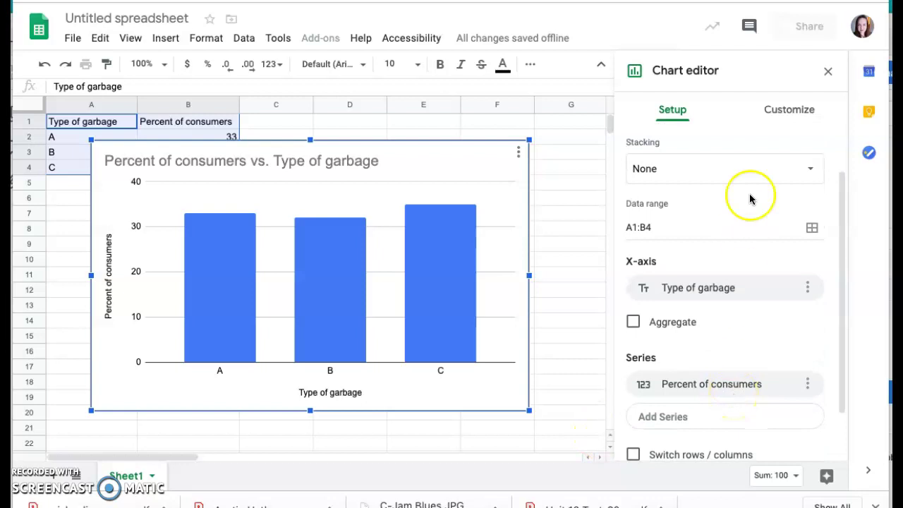
{"action": "scroll", "coordinate": [737, 260], "scroll_direction": "down", "scroll_amount": 4}
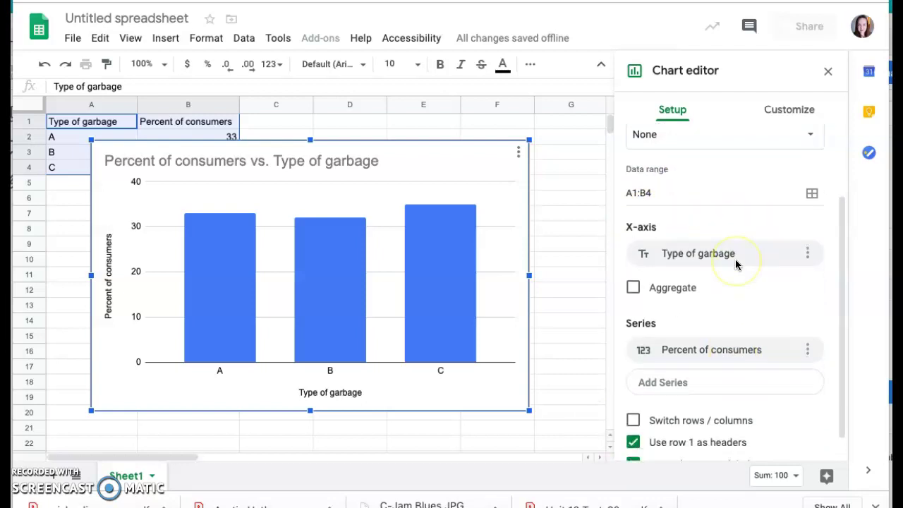
{"action": "scroll", "coordinate": [737, 262], "scroll_direction": "up", "scroll_amount": 5}
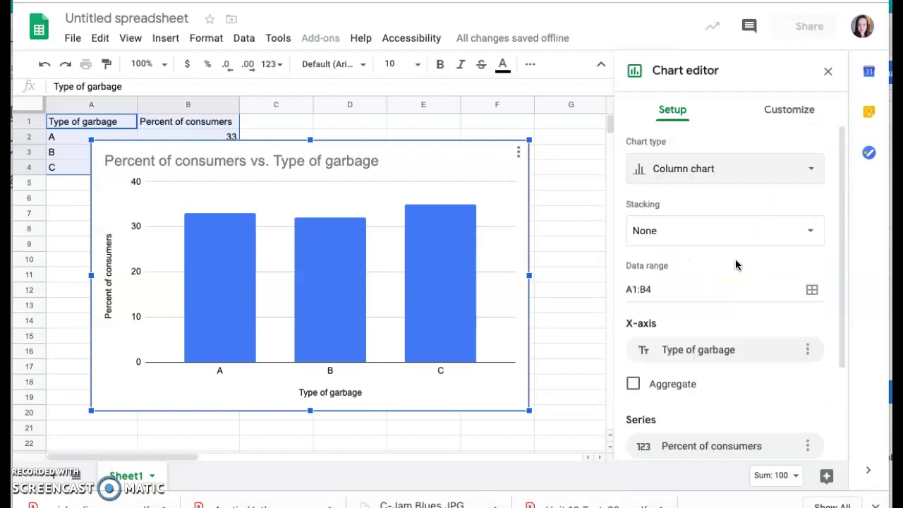
{"action": "left_click", "coordinate": [776, 111]}
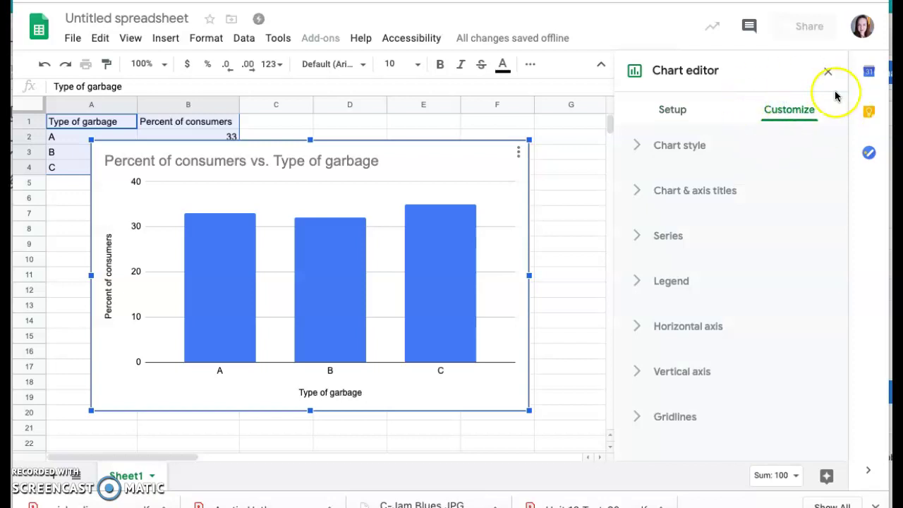
{"action": "left_click", "coordinate": [635, 146]}
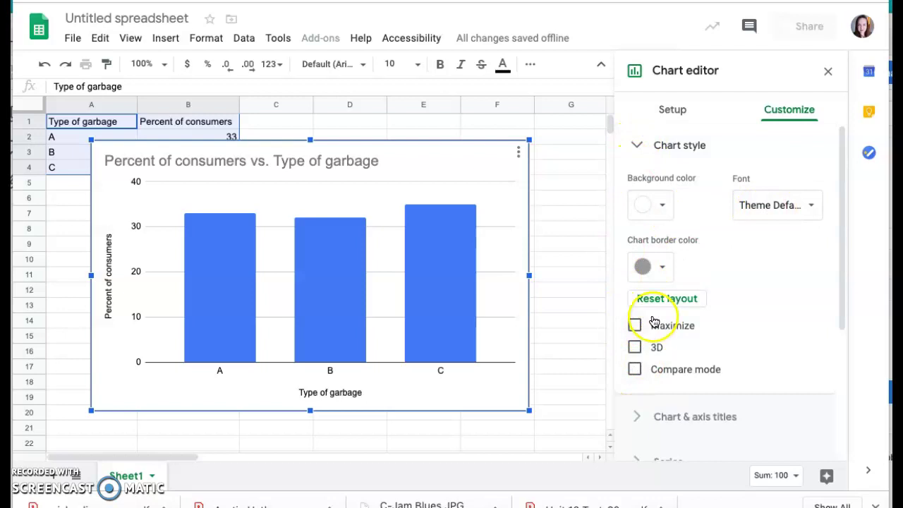
{"action": "left_click", "coordinate": [643, 146]}
Browse the Chart & axis titles, Series and Legend settings
{"action": "left_click", "coordinate": [635, 191]}
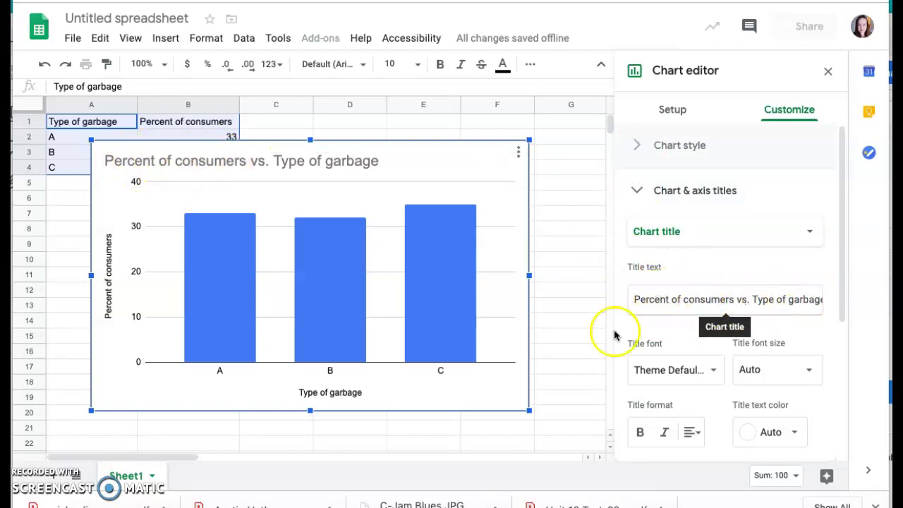
{"action": "scroll", "coordinate": [769, 388], "scroll_direction": "down", "scroll_amount": 2}
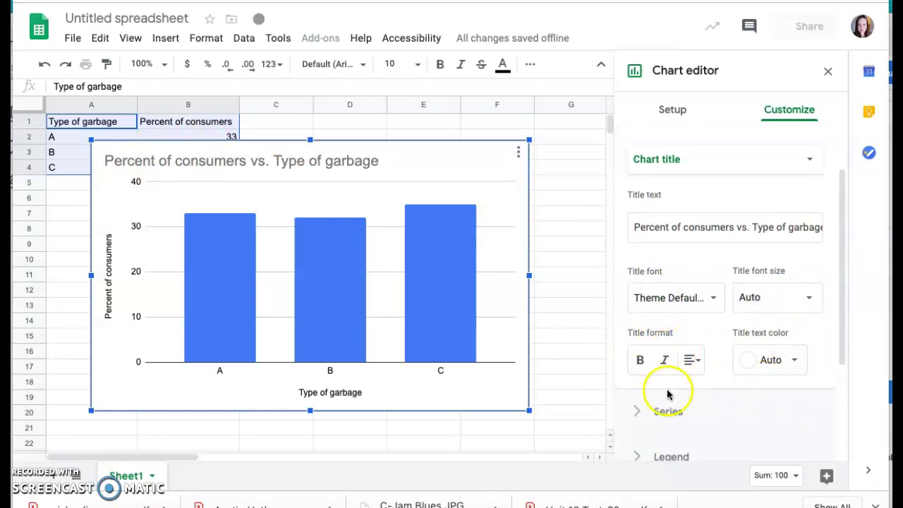
{"action": "left_click", "coordinate": [637, 411]}
{"action": "scroll", "coordinate": [636, 415], "scroll_direction": "down", "scroll_amount": 2}
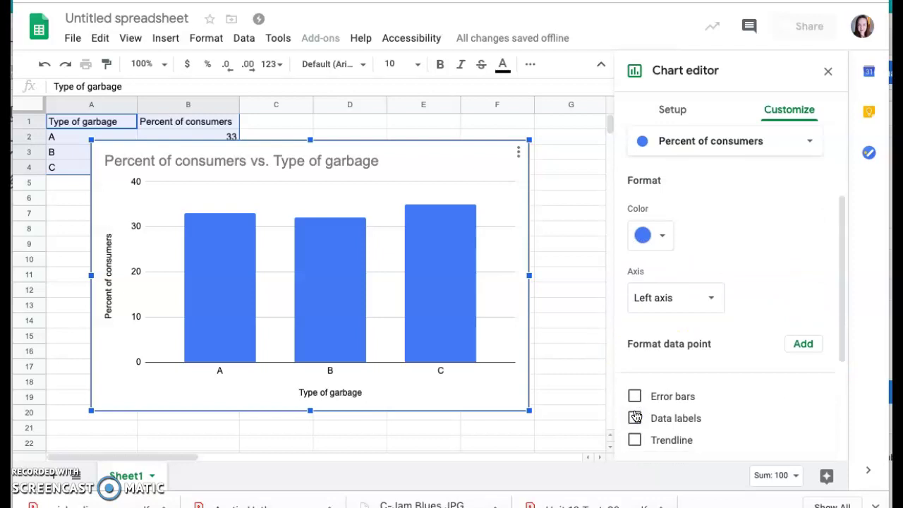
{"action": "scroll", "coordinate": [635, 416], "scroll_direction": "up", "scroll_amount": 2}
{"action": "scroll", "coordinate": [636, 416], "scroll_direction": "down", "scroll_amount": 6}
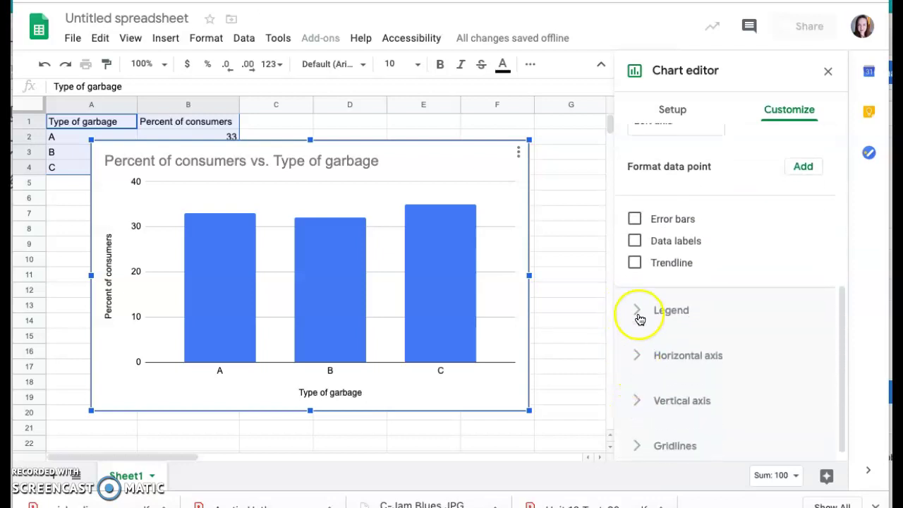
{"action": "left_click", "coordinate": [636, 313]}
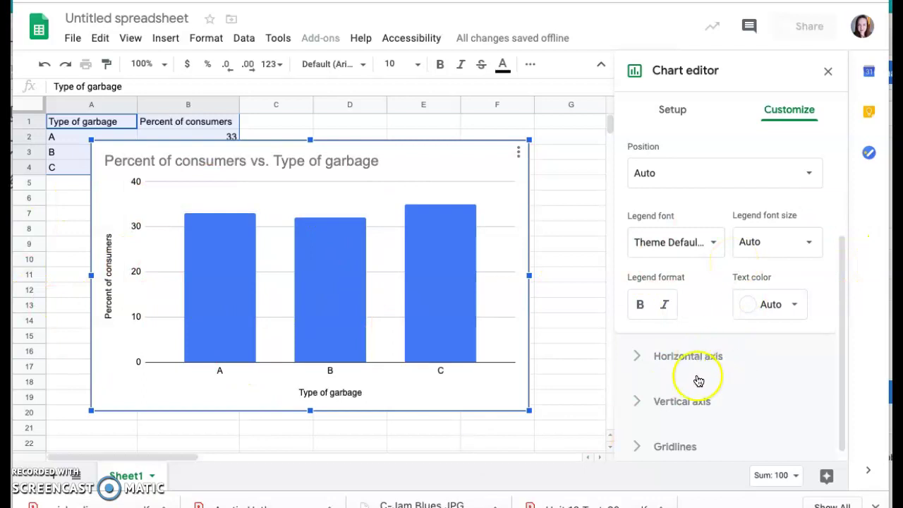
{"action": "scroll", "coordinate": [640, 367], "scroll_direction": "down", "scroll_amount": 1}
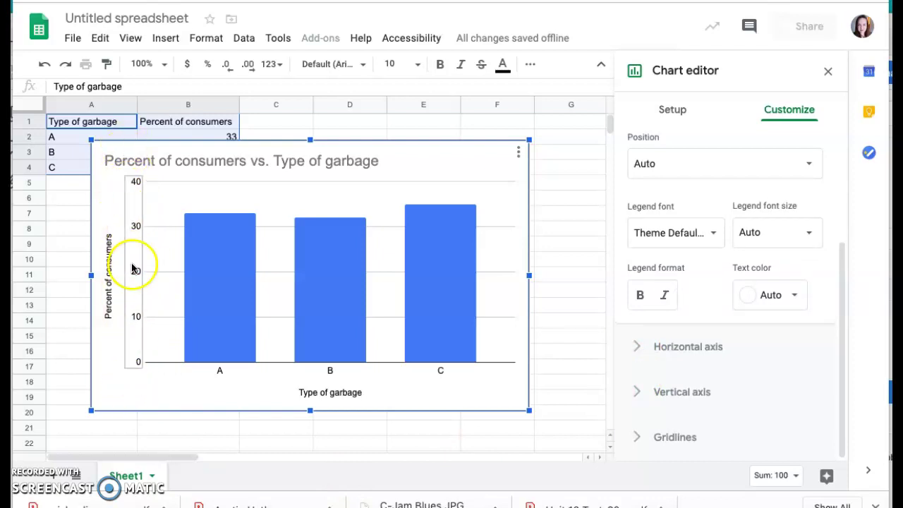
{"action": "left_click", "coordinate": [641, 395]}
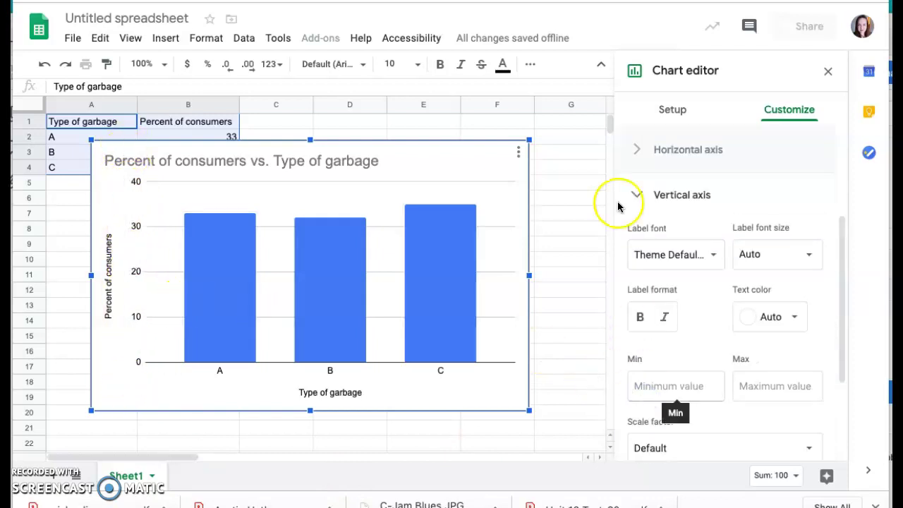
{"action": "scroll", "coordinate": [695, 367], "scroll_direction": "down", "scroll_amount": 2}
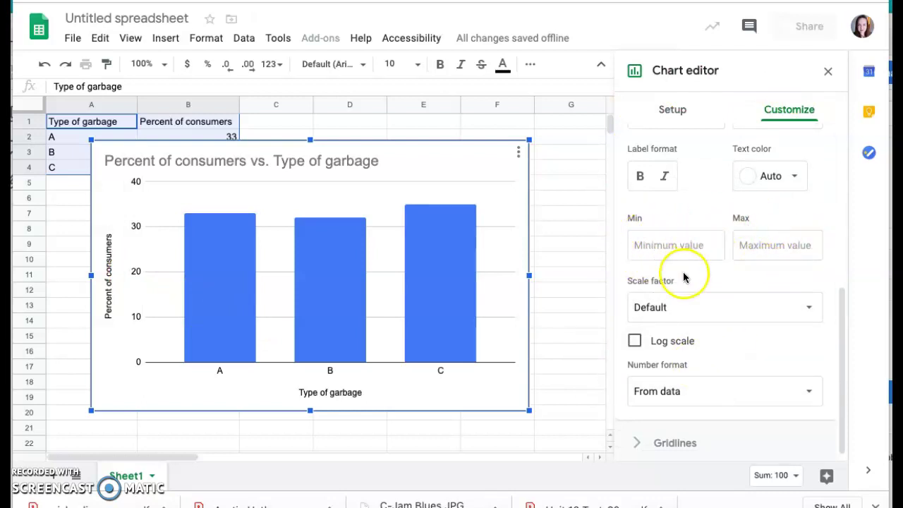
{"action": "left_click", "coordinate": [141, 364]}
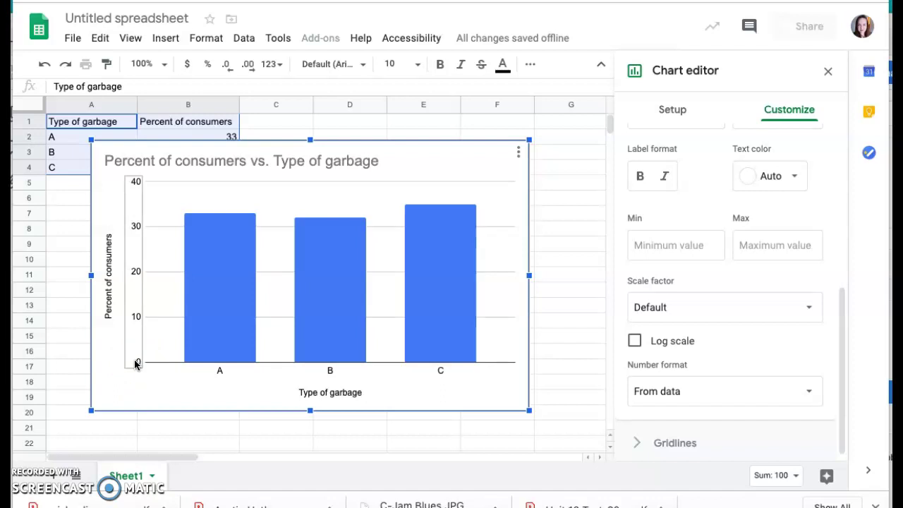
Set the vertical axis minimum to 0 and maximum to 100
{"action": "left_click", "coordinate": [672, 246]}
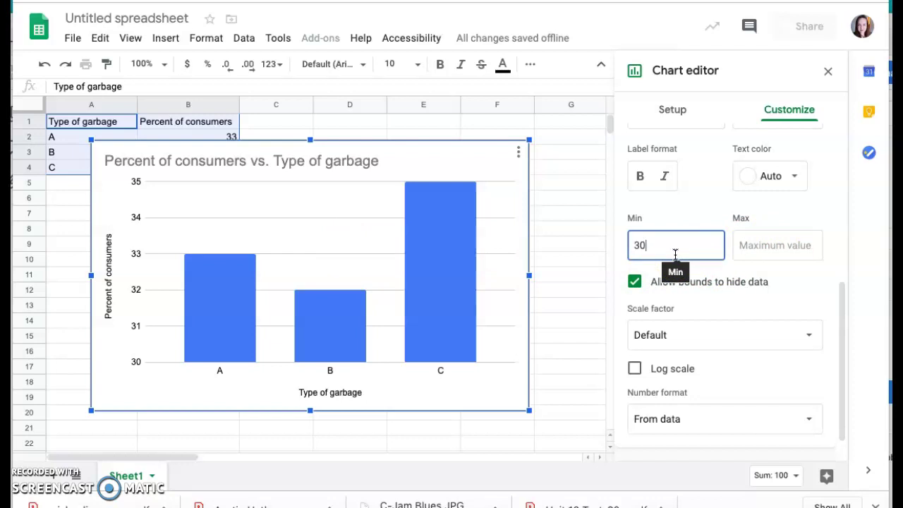
{"action": "key", "text": "BackSpace"}
{"action": "key", "text": "BackSpace"}
{"action": "type", "text": "0"}
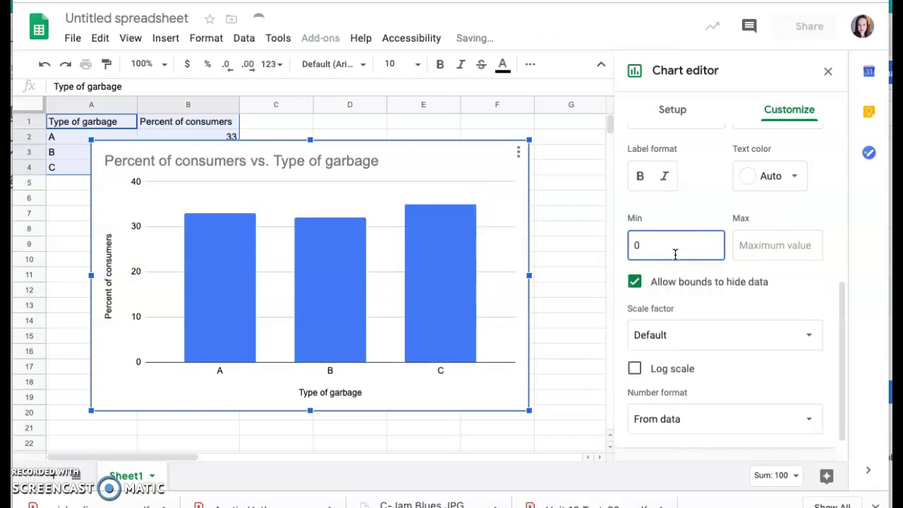
{"action": "key", "text": "Tab"}
{"action": "type", "text": "100"}
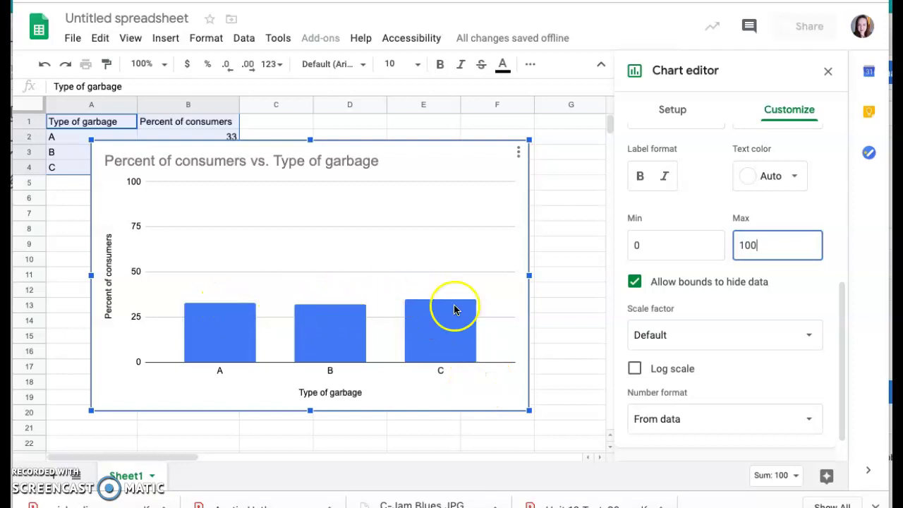
Change the vertical axis maximum to 35 and minimum to 31
{"action": "left_click", "coordinate": [438, 325]}
{"action": "left_click", "coordinate": [462, 324]}
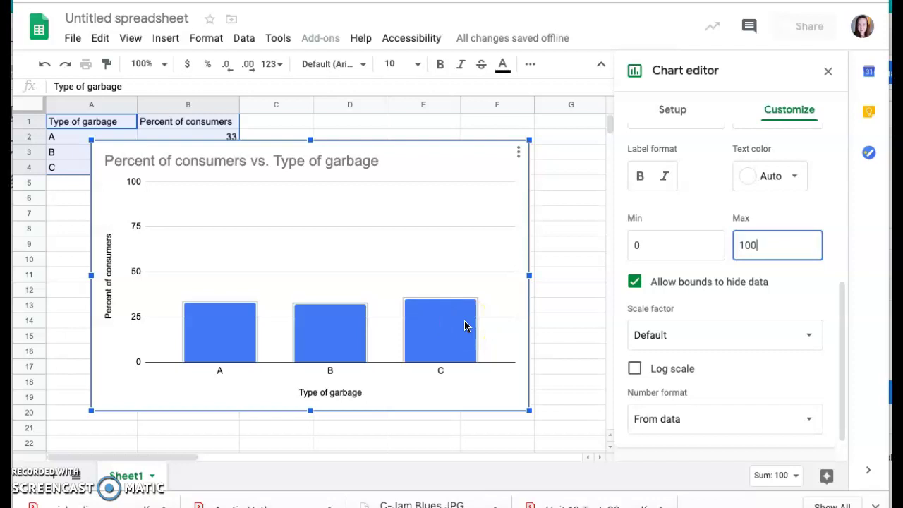
{"action": "key", "text": "BackSpace"}
{"action": "key", "text": "BackSpace"}
{"action": "key", "text": "BackSpace"}
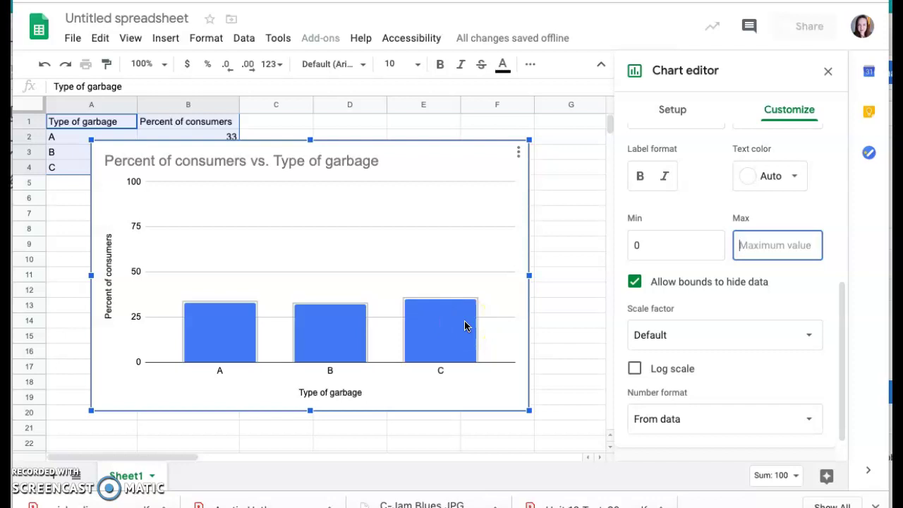
{"action": "type", "text": "35"}
{"action": "left_click", "coordinate": [638, 247]}
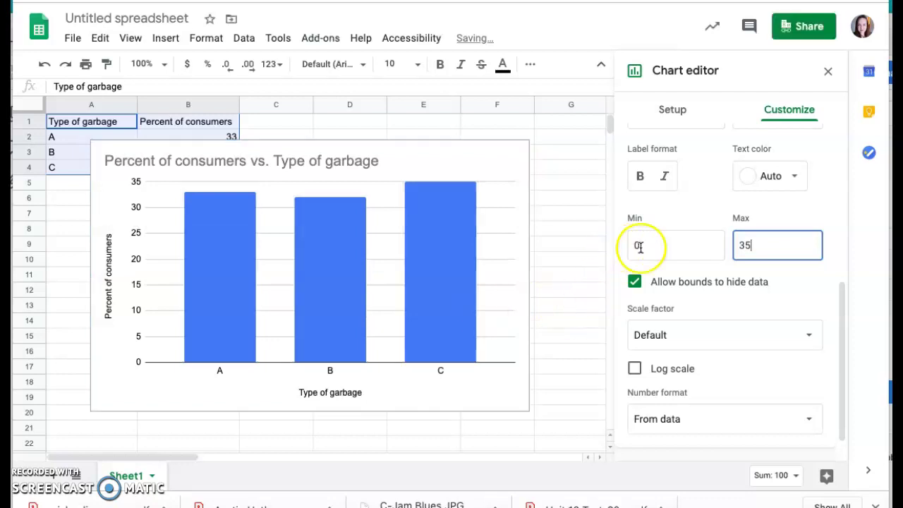
{"action": "key", "text": "BackSpace"}
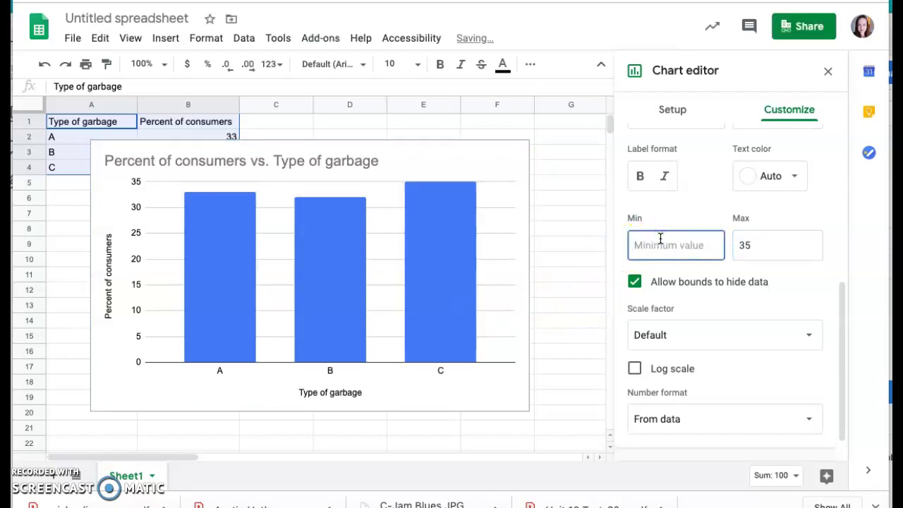
{"action": "type", "text": "31"}
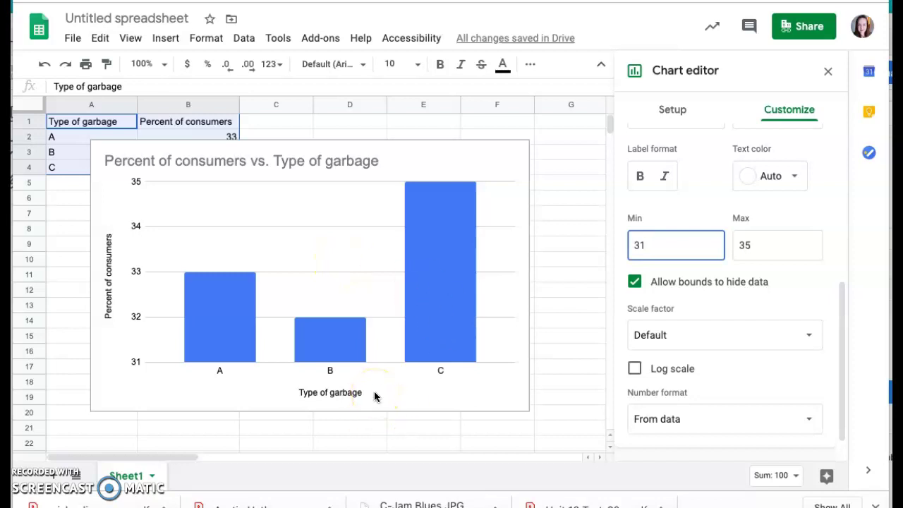
Color the vertical axis labels purple, then select the chart
{"action": "left_click", "coordinate": [765, 176]}
{"action": "left_click", "coordinate": [758, 257]}
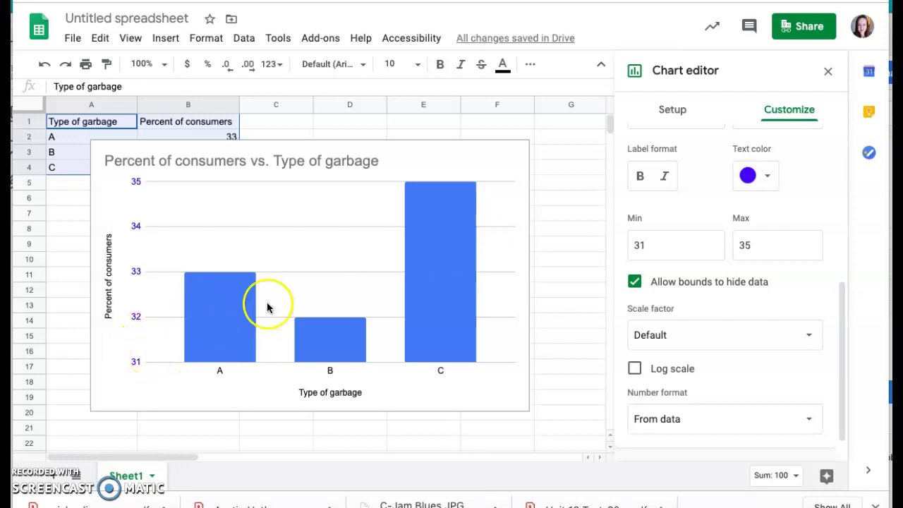
{"action": "left_click", "coordinate": [430, 167]}
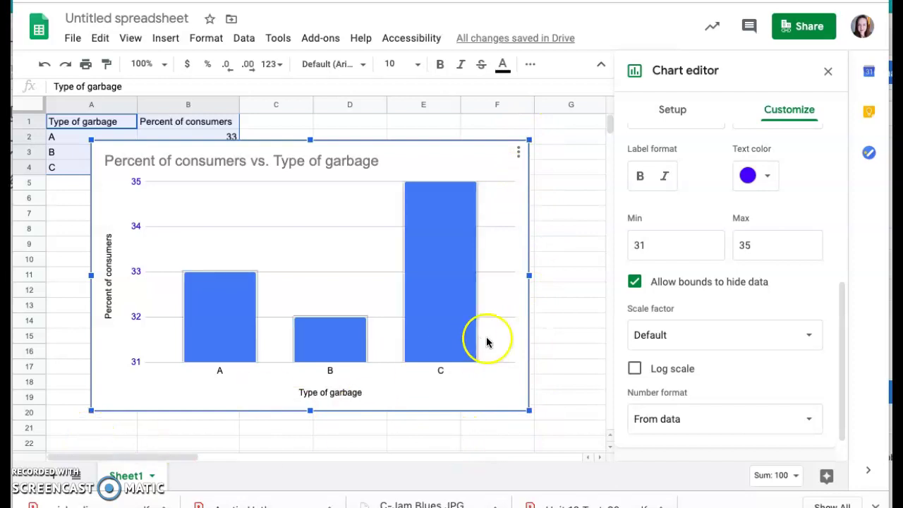
{"action": "left_click", "coordinate": [396, 224]}
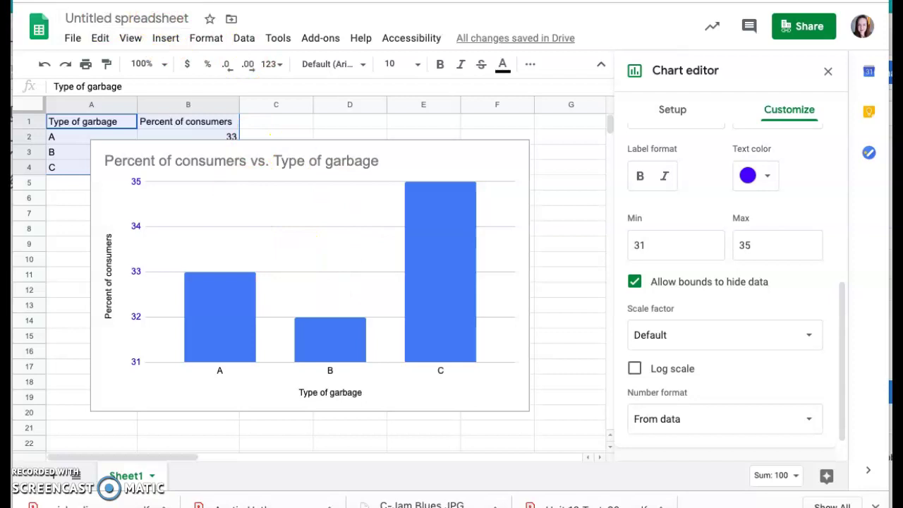
Paste the chart unlinked into the Sample ad document below the blue tagline
{"action": "key", "text": "ctrl+Tab"}
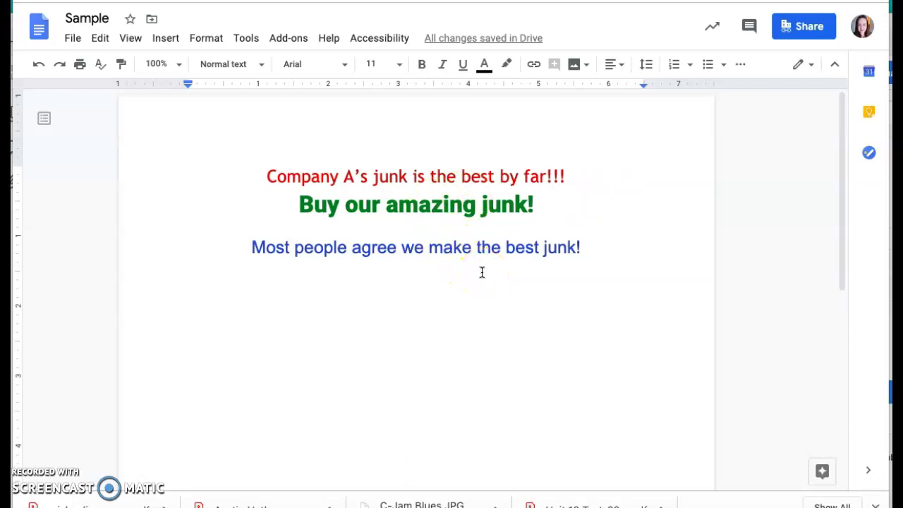
{"action": "key", "text": "ctrl+v"}
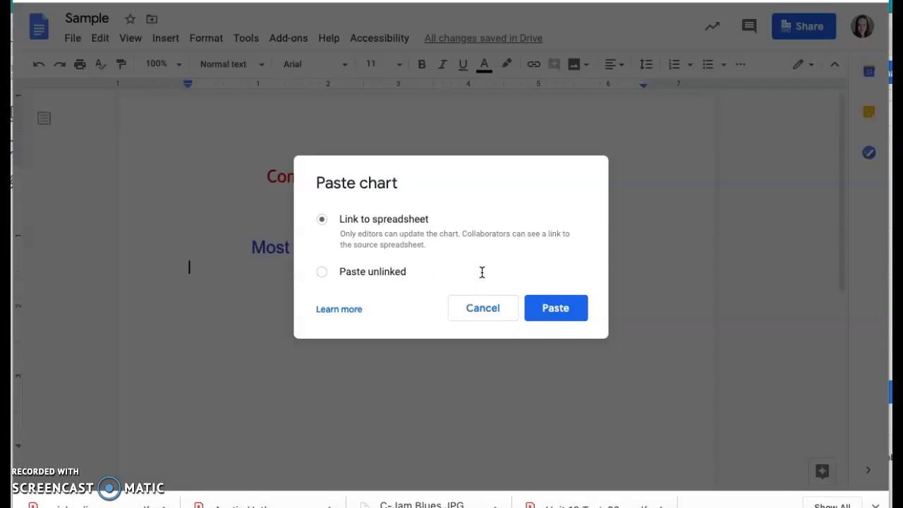
{"action": "left_click", "coordinate": [322, 273]}
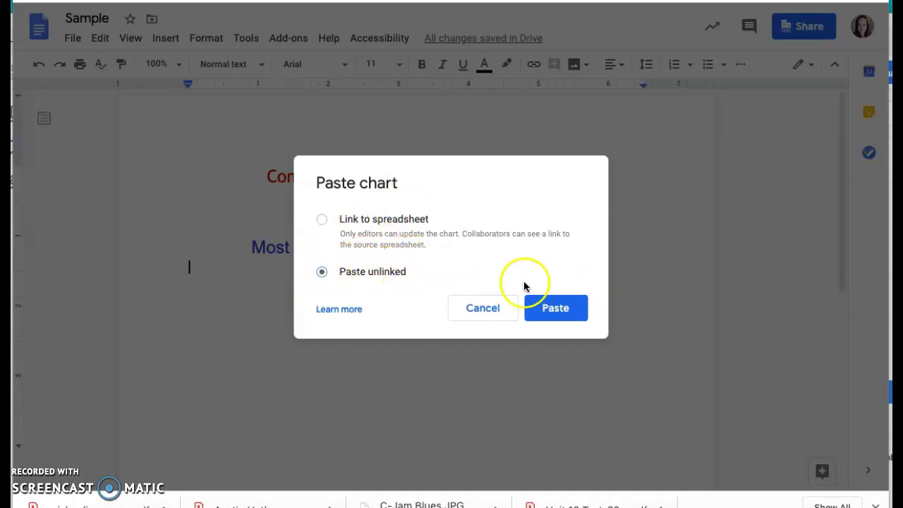
{"action": "left_click", "coordinate": [547, 307]}
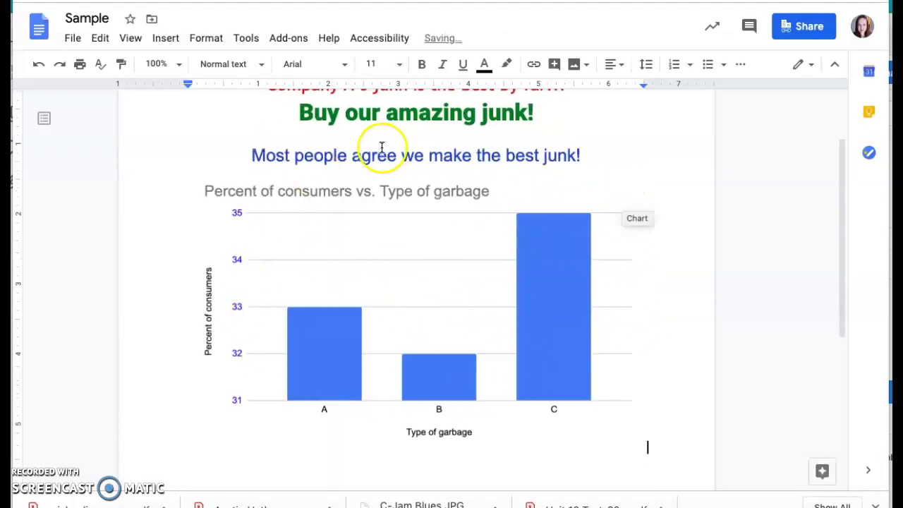
{"action": "scroll", "coordinate": [622, 174], "scroll_direction": "up", "scroll_amount": 2}
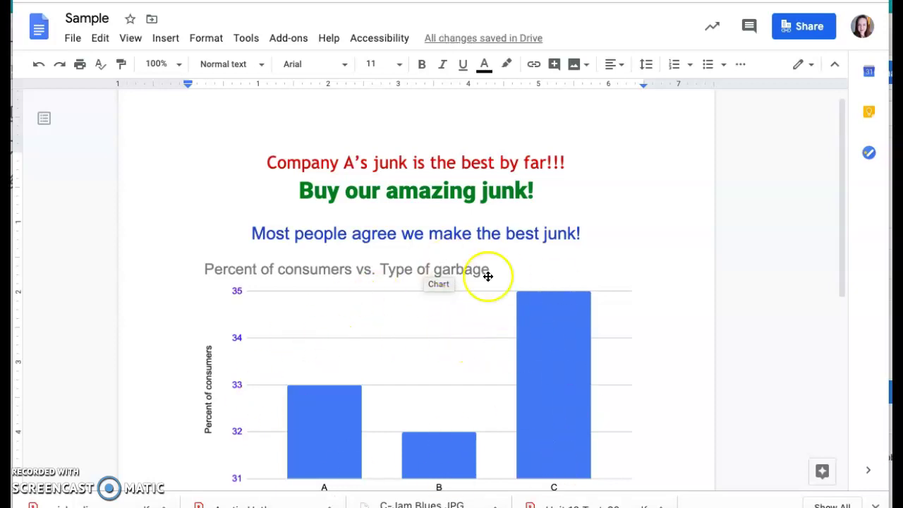
{"action": "left_click", "coordinate": [459, 359]}
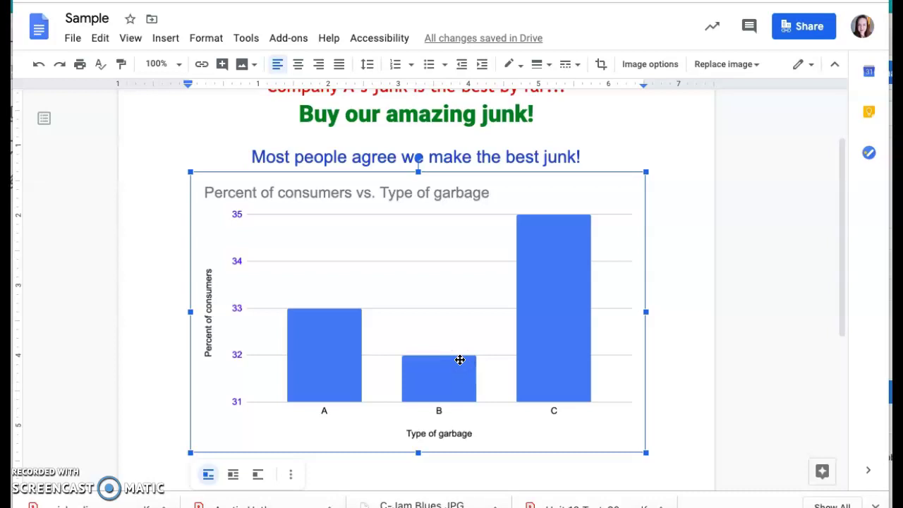
{"action": "left_click", "coordinate": [536, 345]}
{"action": "scroll", "coordinate": [536, 345], "scroll_direction": "up", "scroll_amount": 2}
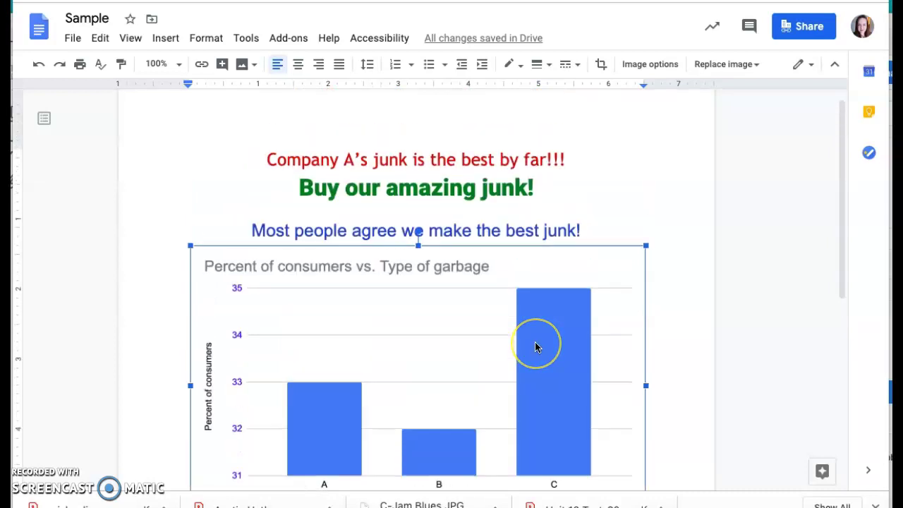
{"action": "left_click", "coordinate": [246, 127]}
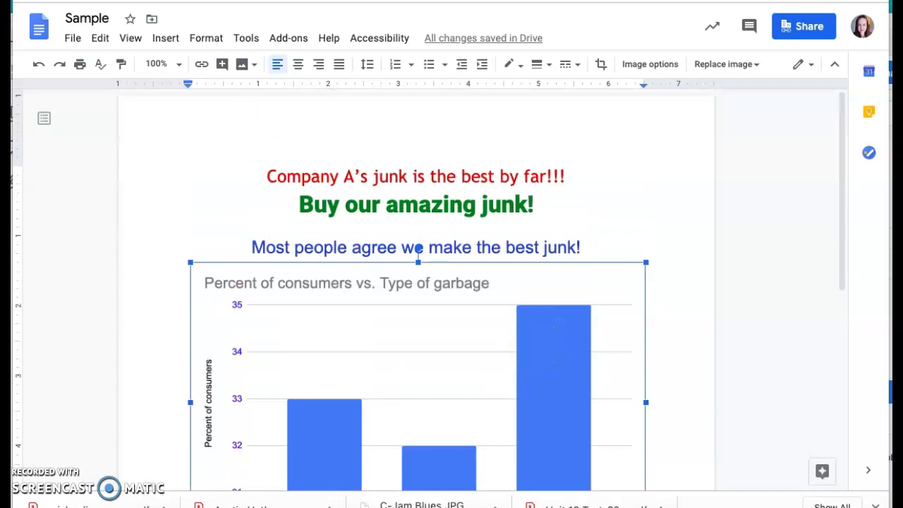
{"action": "key", "text": "ctrl+Tab"}
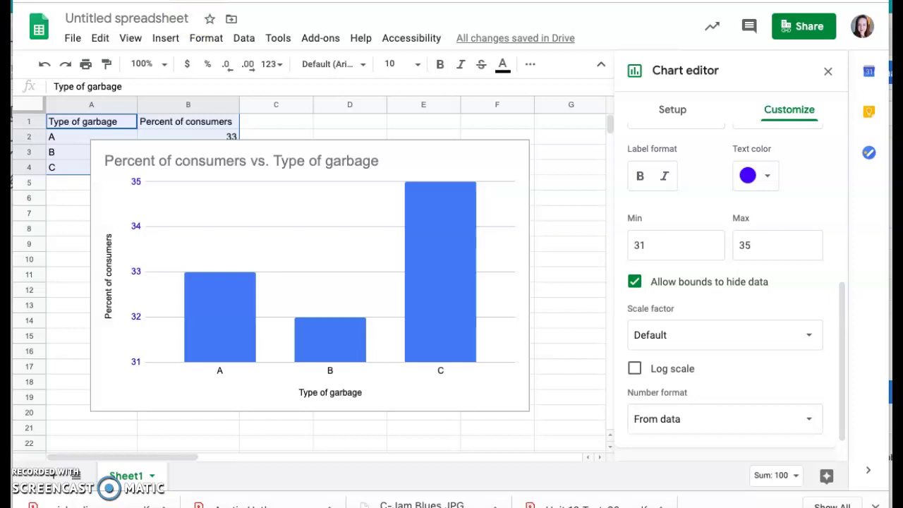
{"action": "key", "text": "ctrl+shift+Tab"}
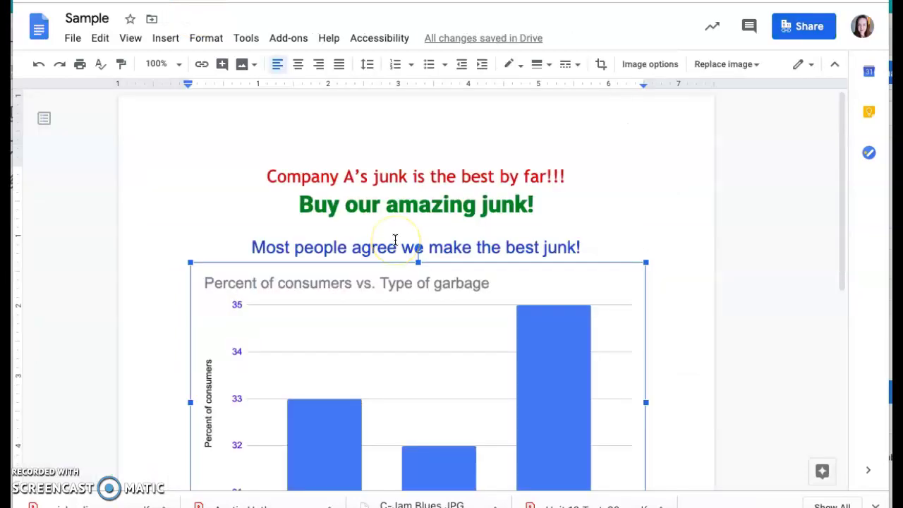